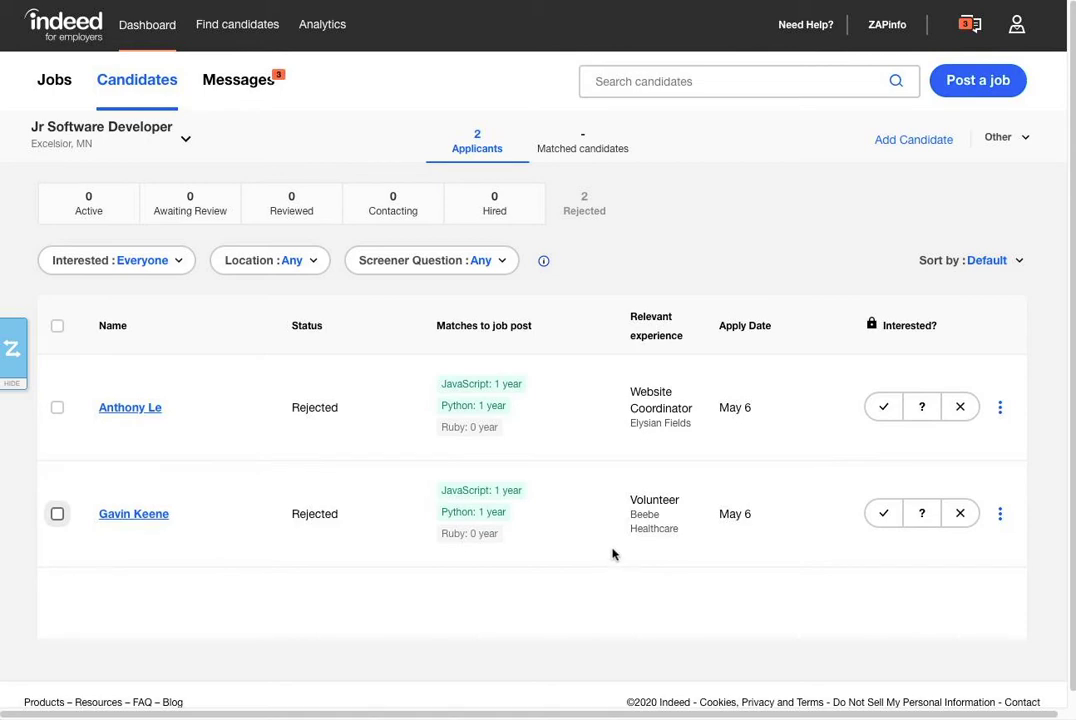
Preview the first applicant's profile, then begin a ZapInfo extraction from the rejected applicants page
{"action": "left_click", "coordinate": [146, 410]}
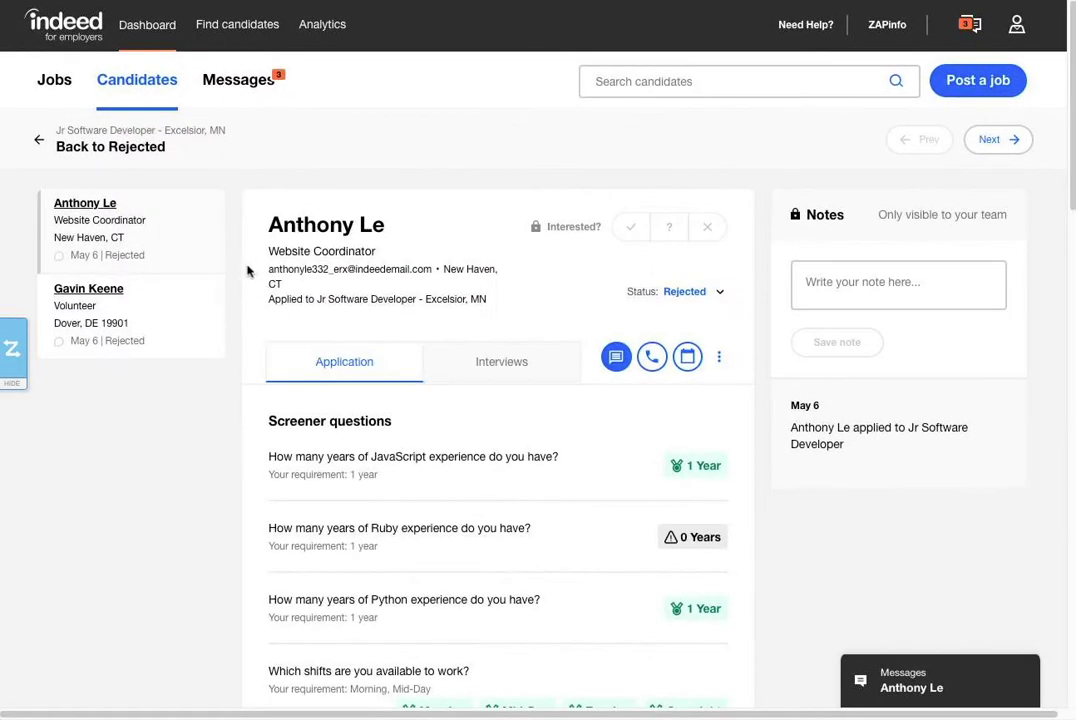
{"action": "left_click", "coordinate": [38, 139]}
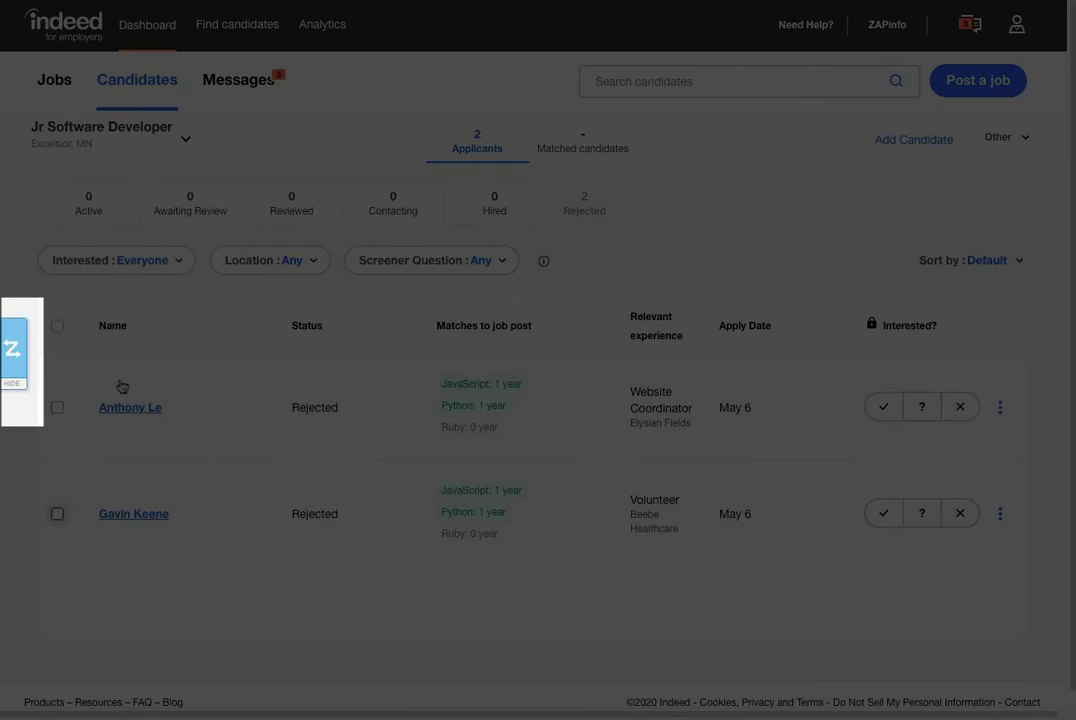
{"action": "left_click", "coordinate": [15, 360]}
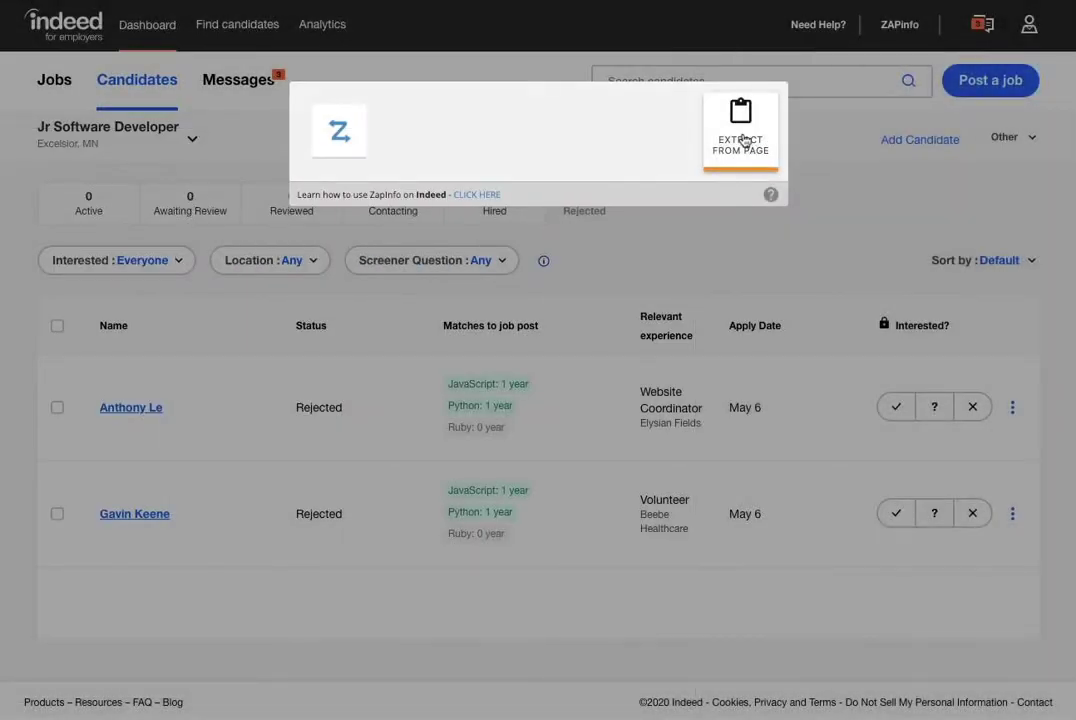
{"action": "left_click", "coordinate": [742, 141]}
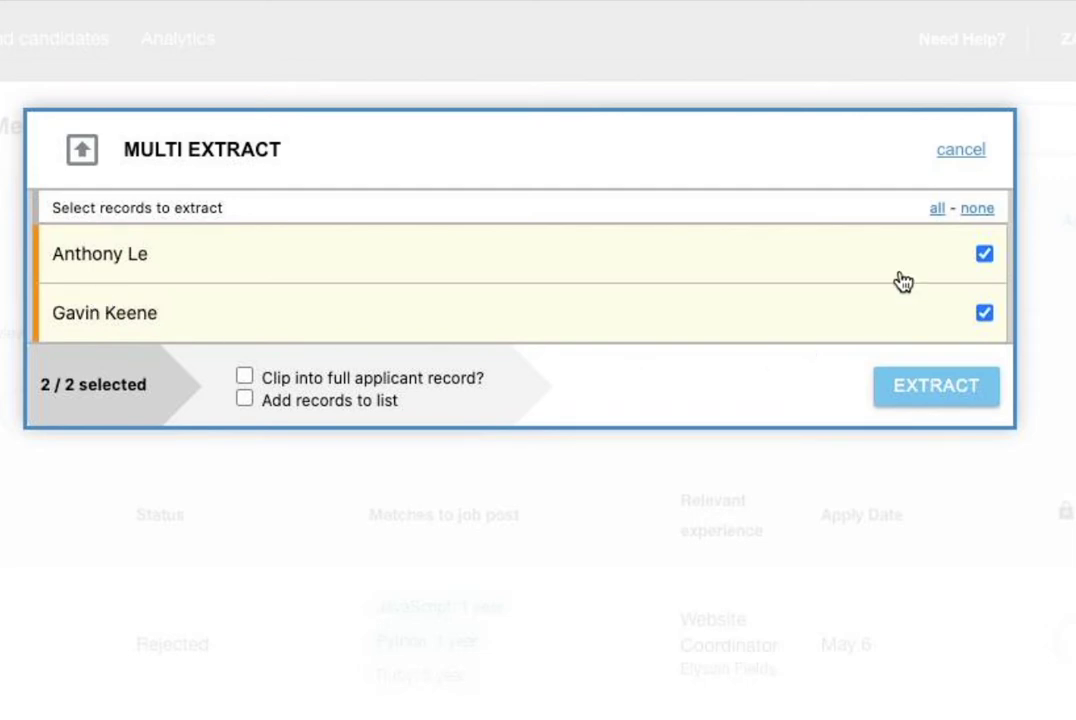
Extract both applicants as full records into the list 'Today Applicants'
{"action": "left_click", "coordinate": [975, 209]}
{"action": "left_click", "coordinate": [938, 209]}
{"action": "left_click", "coordinate": [244, 376]}
{"action": "left_click", "coordinate": [244, 399]}
{"action": "type", "text": "Today"}
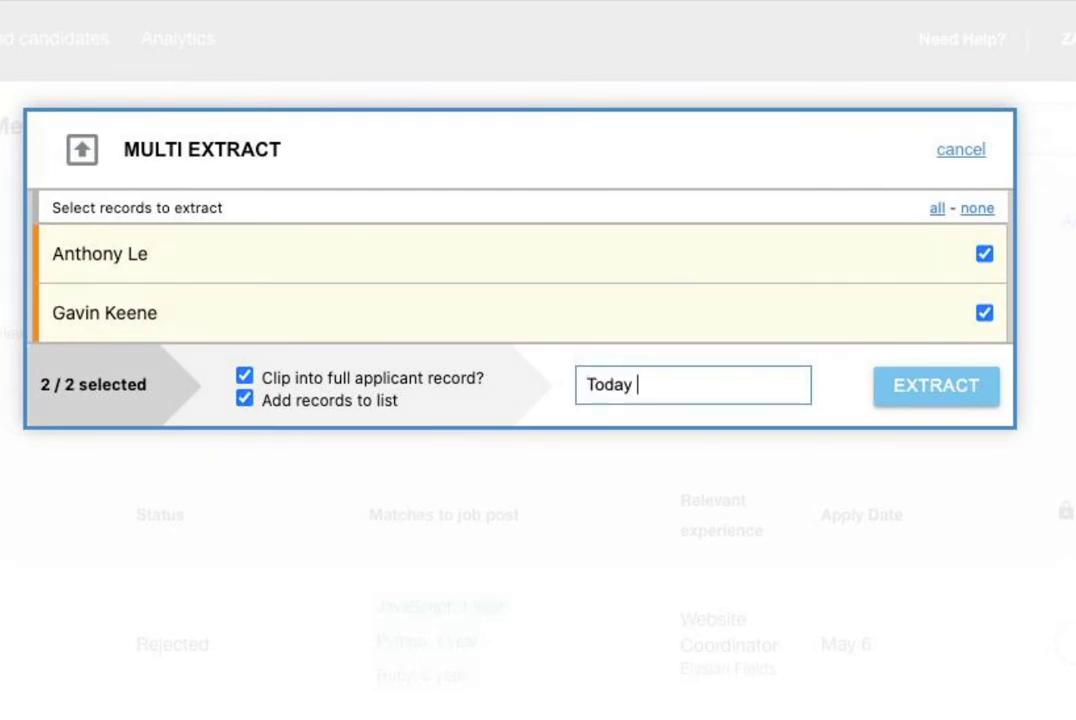
{"action": "type", "text": " Applicants"}
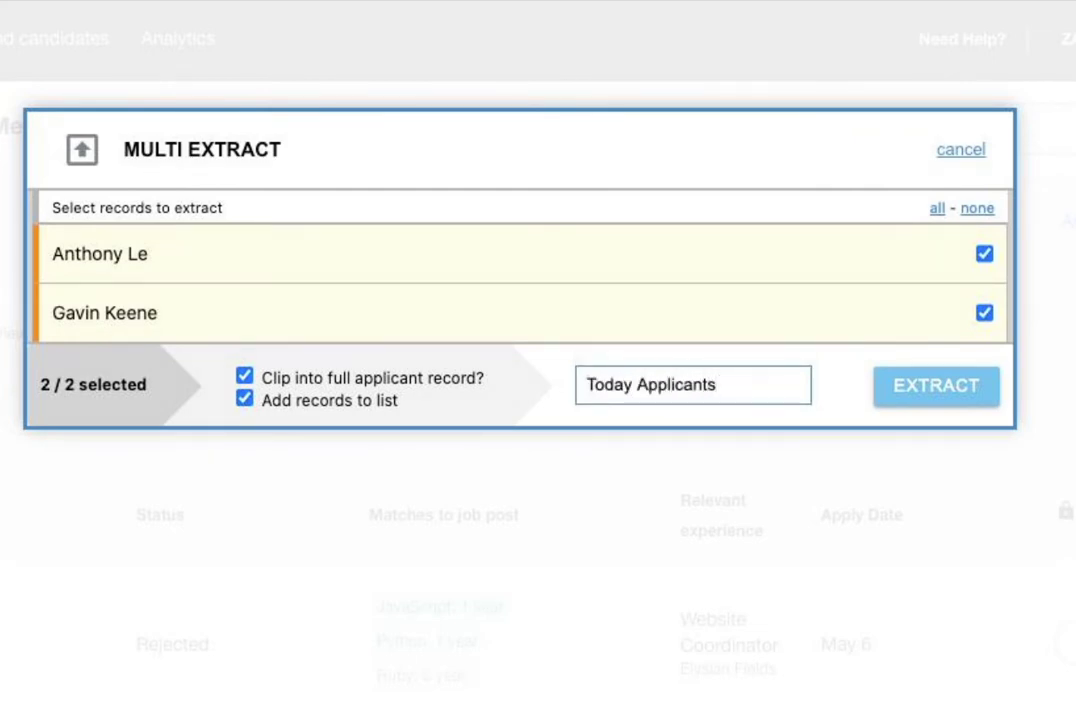
{"action": "left_click", "coordinate": [936, 386]}
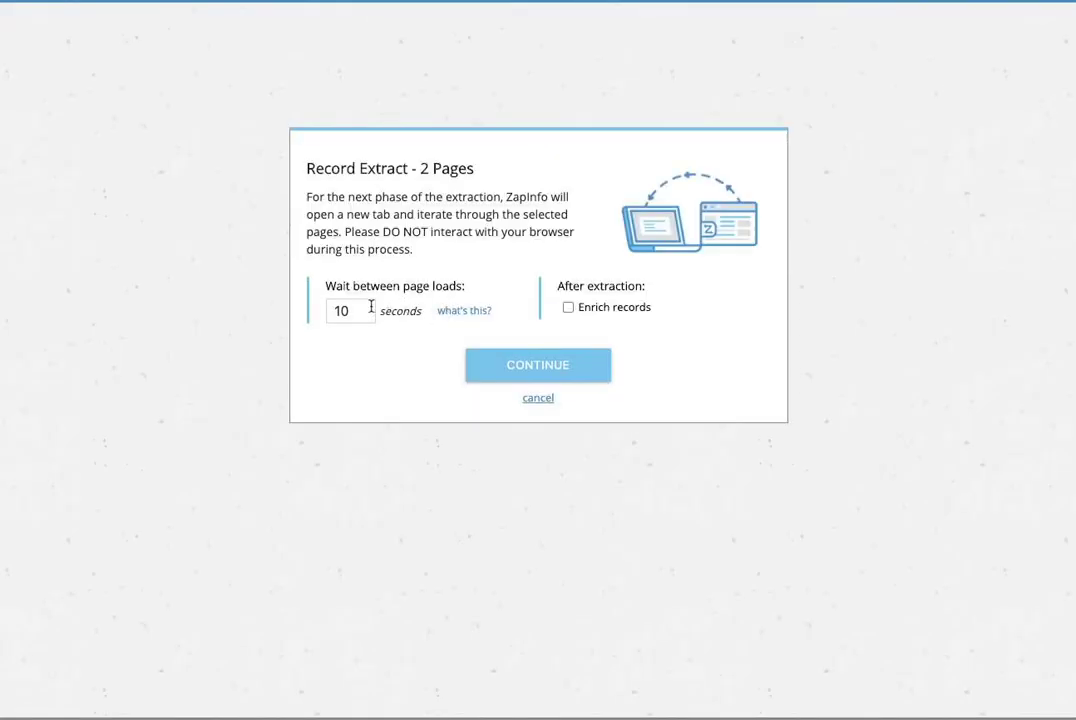
Lower the wait between page loads to 3 seconds and run the two-record extraction
{"action": "left_click", "coordinate": [361, 316]}
{"action": "left_click", "coordinate": [361, 316]}
{"action": "left_click", "coordinate": [361, 316]}
{"action": "left_click", "coordinate": [361, 316]}
{"action": "left_click", "coordinate": [586, 373]}
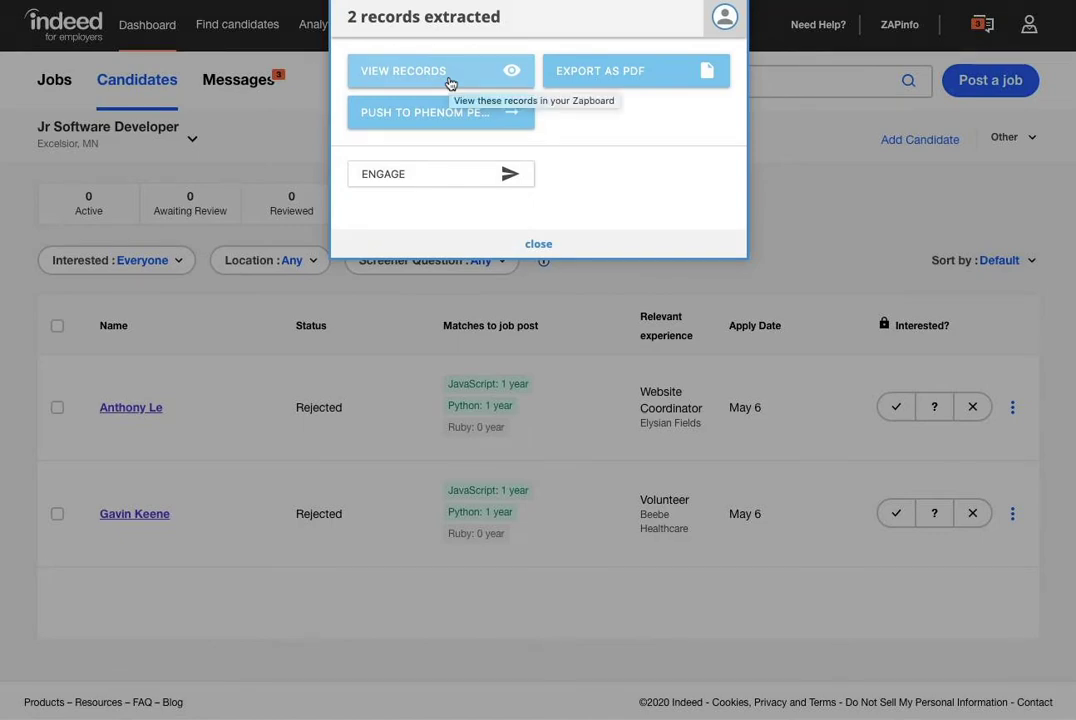
In the Zapboard, review the first applicant's full record, then go back to the record list
{"action": "left_click", "coordinate": [450, 84]}
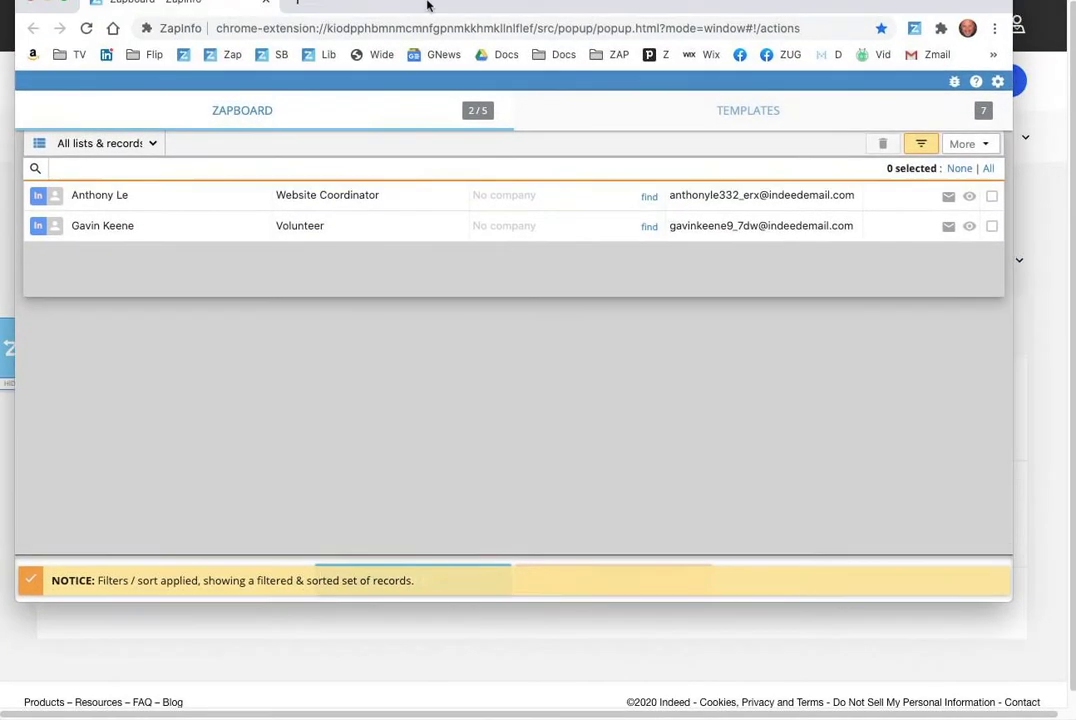
{"action": "left_click_drag", "start_coordinate": [427, 5], "coordinate": [444, 31]}
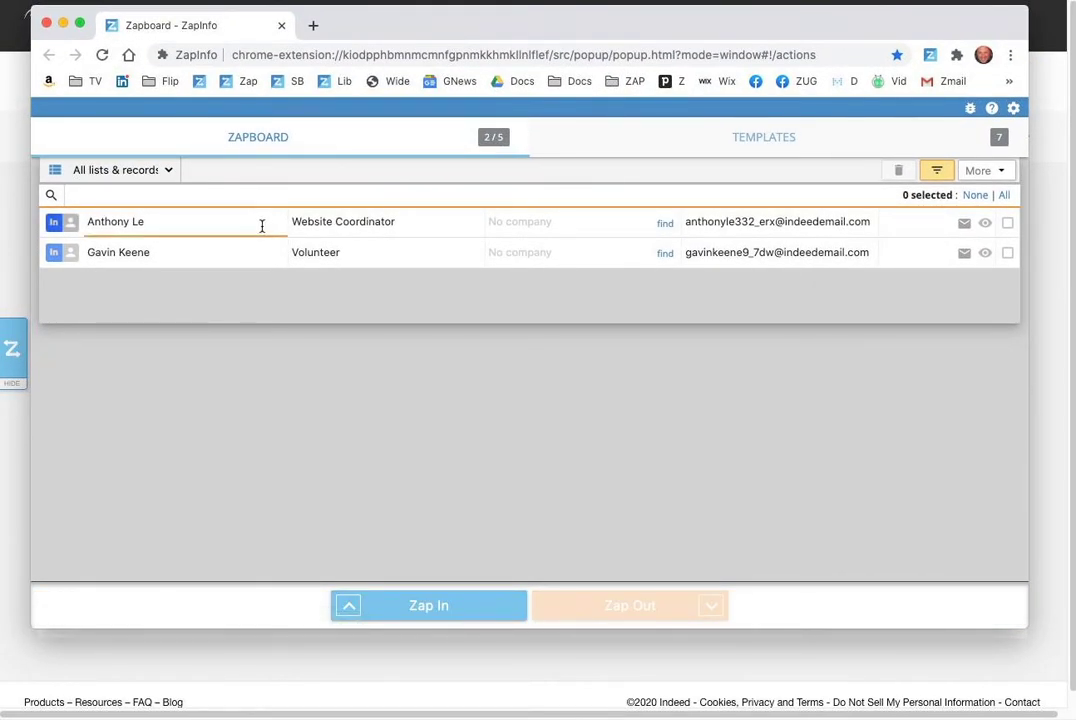
{"action": "left_click", "coordinate": [68, 226]}
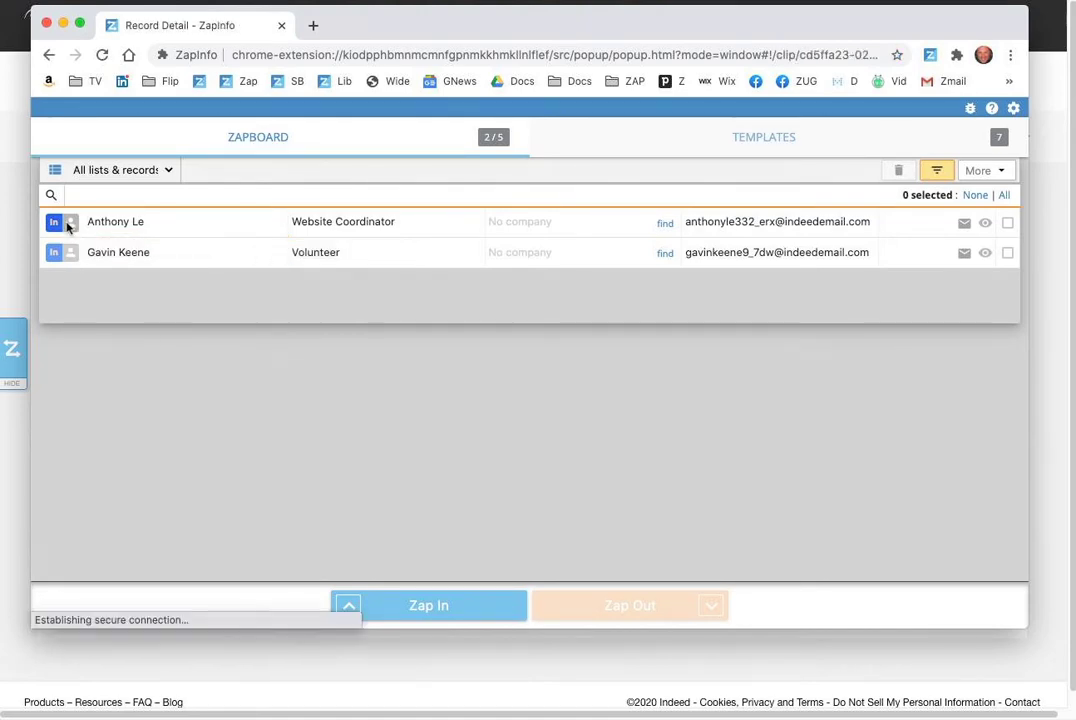
{"action": "scroll", "coordinate": [318, 299], "scroll_direction": "down", "scroll_amount": 2}
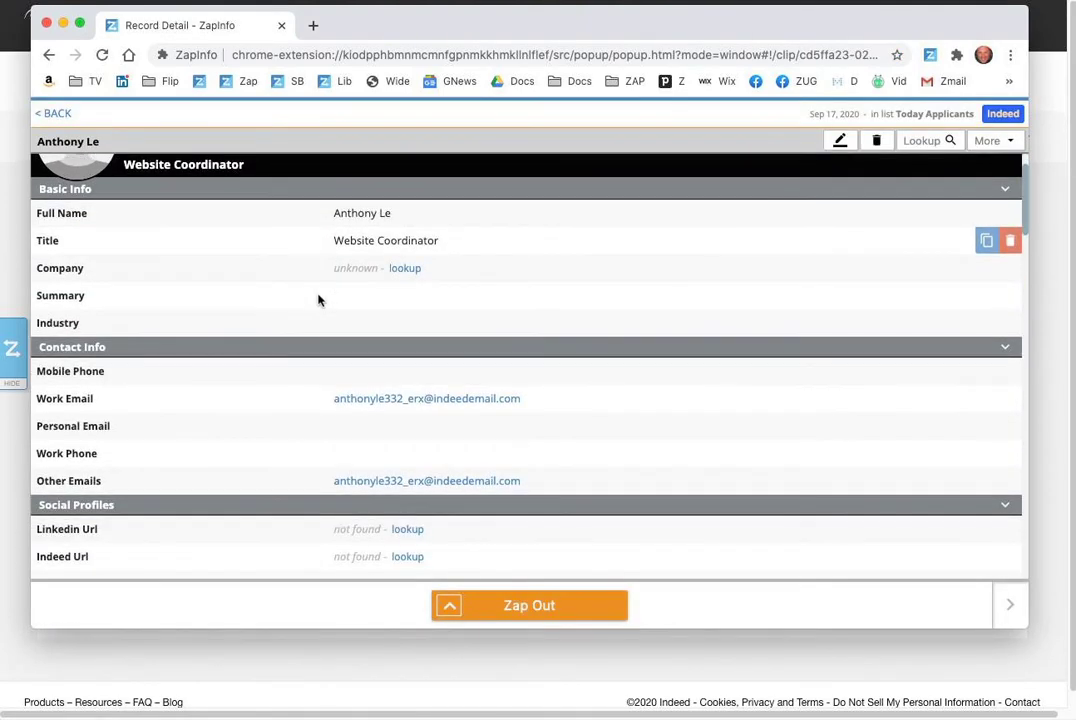
{"action": "scroll", "coordinate": [318, 299], "scroll_direction": "down", "scroll_amount": 10}
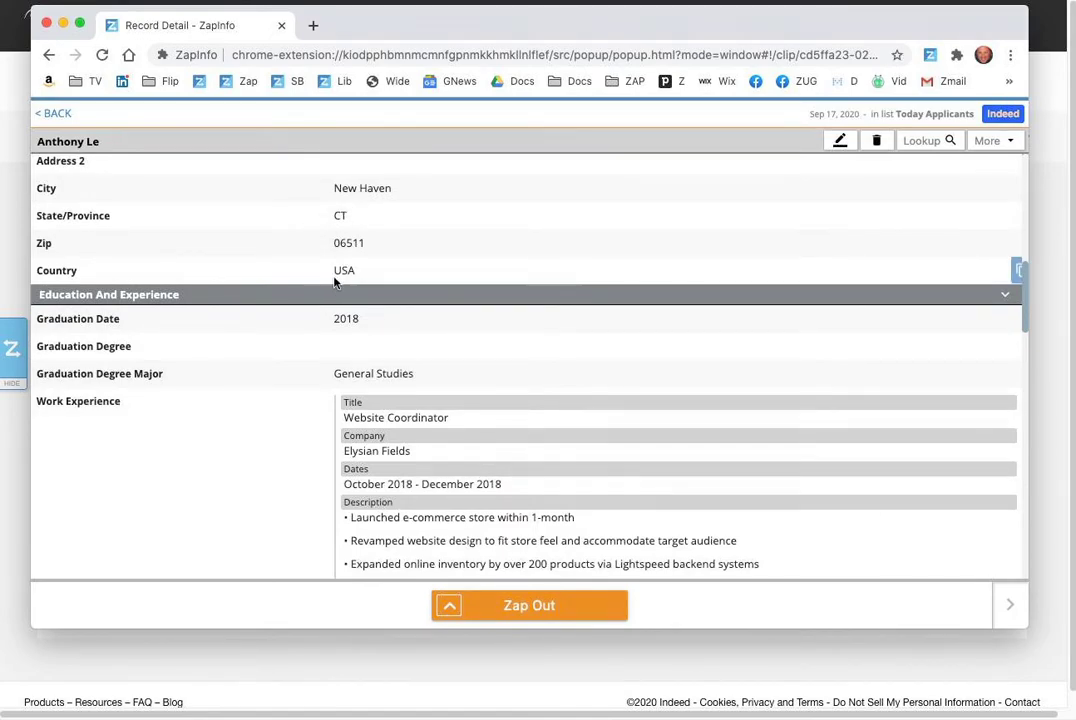
{"action": "scroll", "coordinate": [336, 280], "scroll_direction": "down", "scroll_amount": 7}
{"action": "scroll", "coordinate": [333, 278], "scroll_direction": "down", "scroll_amount": 13}
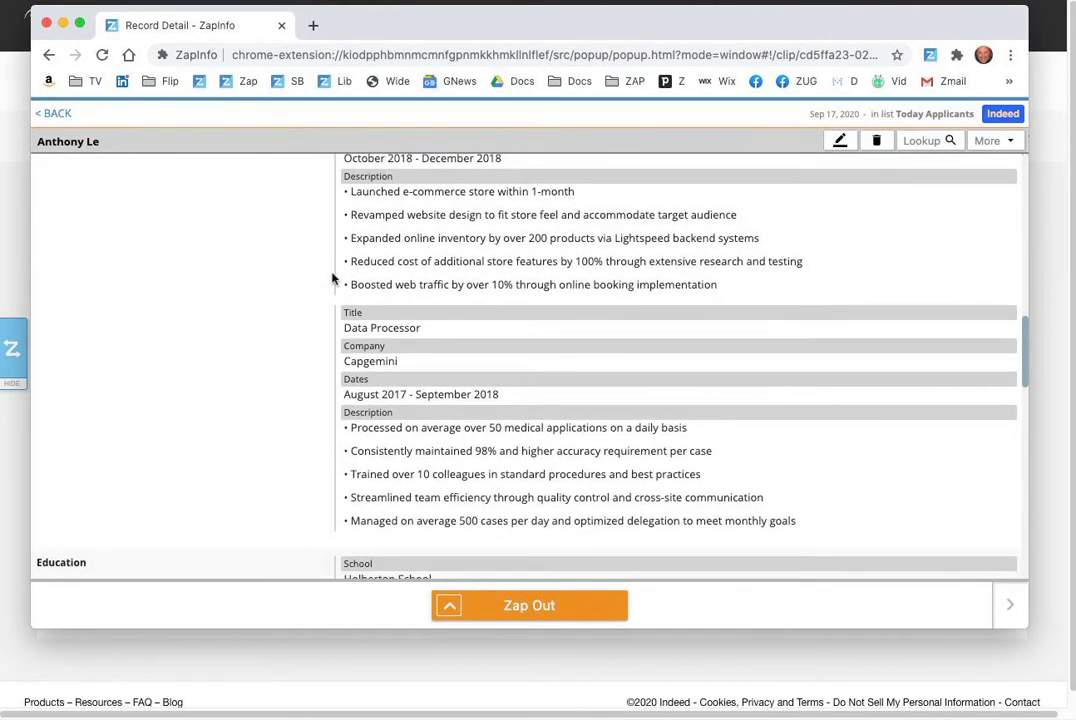
{"action": "scroll", "coordinate": [333, 278], "scroll_direction": "down", "scroll_amount": 12}
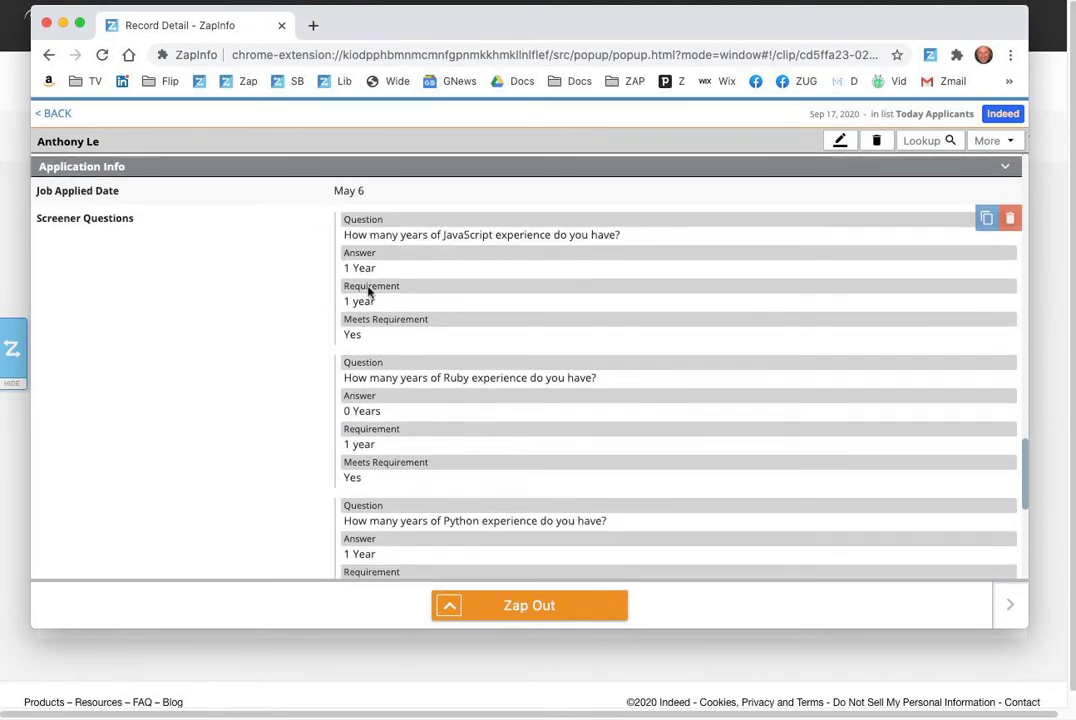
{"action": "scroll", "coordinate": [395, 415], "scroll_direction": "down", "scroll_amount": 13}
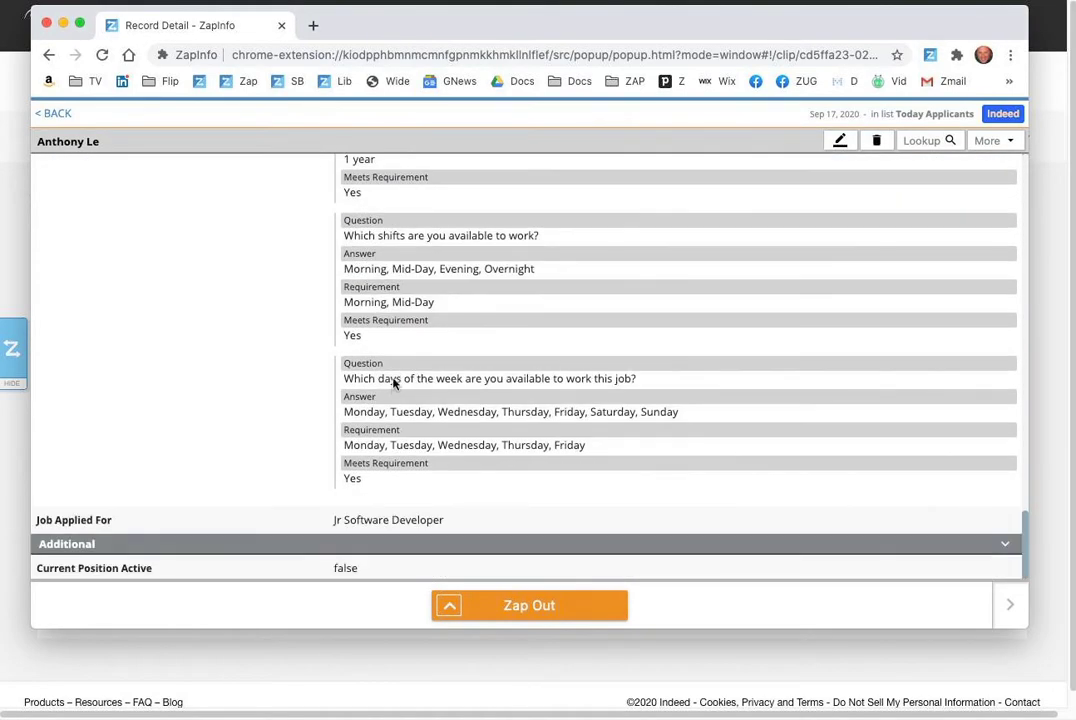
{"action": "scroll", "coordinate": [393, 368], "scroll_direction": "up", "scroll_amount": 20}
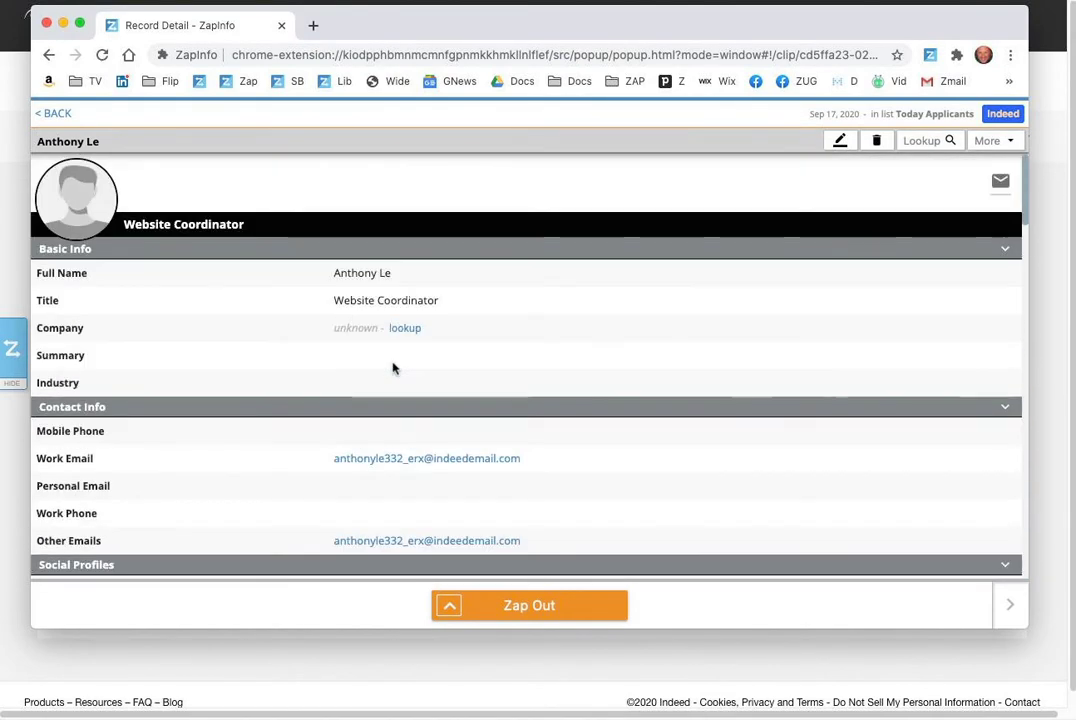
{"action": "left_click", "coordinate": [55, 113]}
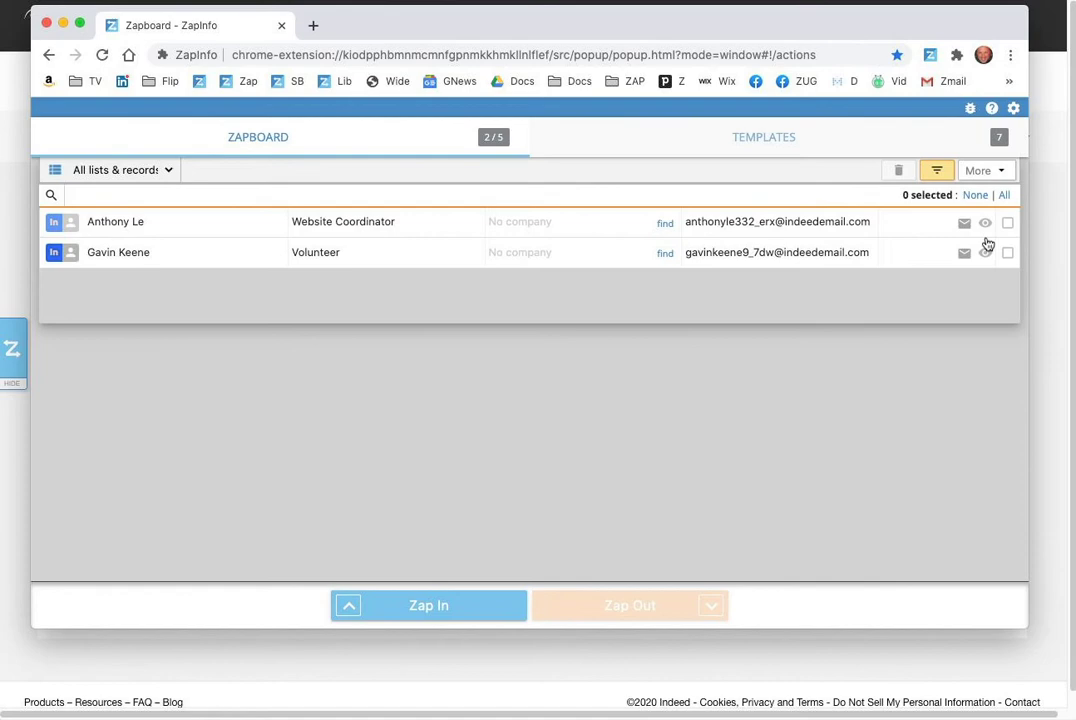
Push both Zapboard records to Phenom People for job P-100002 Python Developer
{"action": "left_click", "coordinate": [1004, 195]}
{"action": "left_click", "coordinate": [708, 610]}
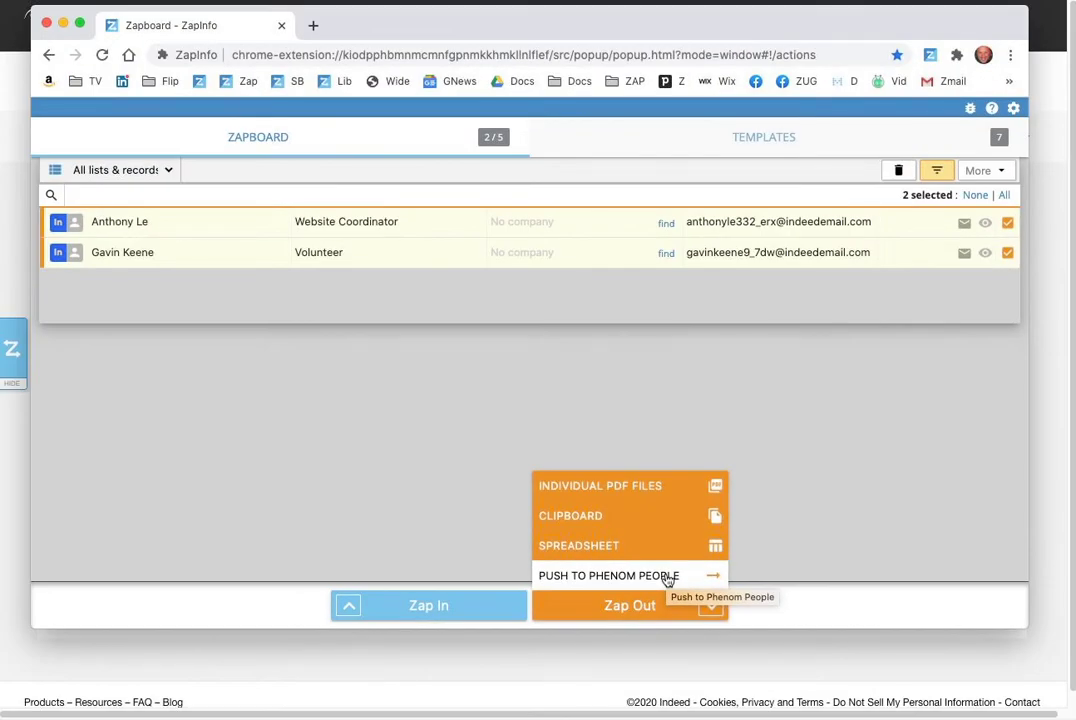
{"action": "left_click", "coordinate": [667, 578]}
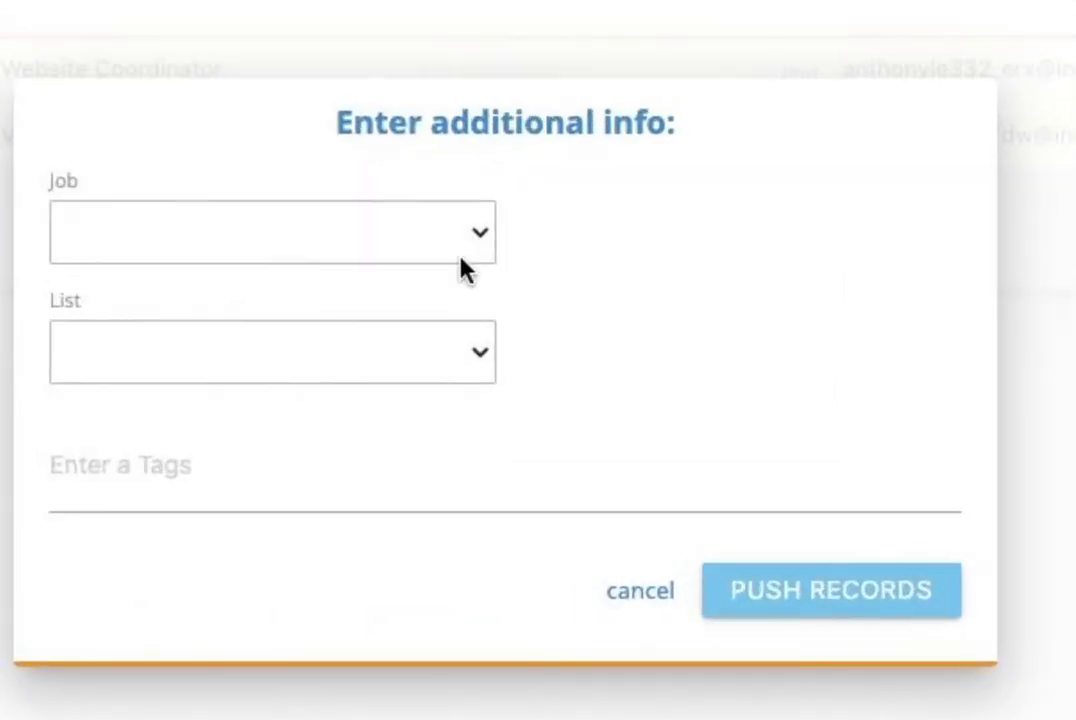
{"action": "left_click", "coordinate": [510, 303]}
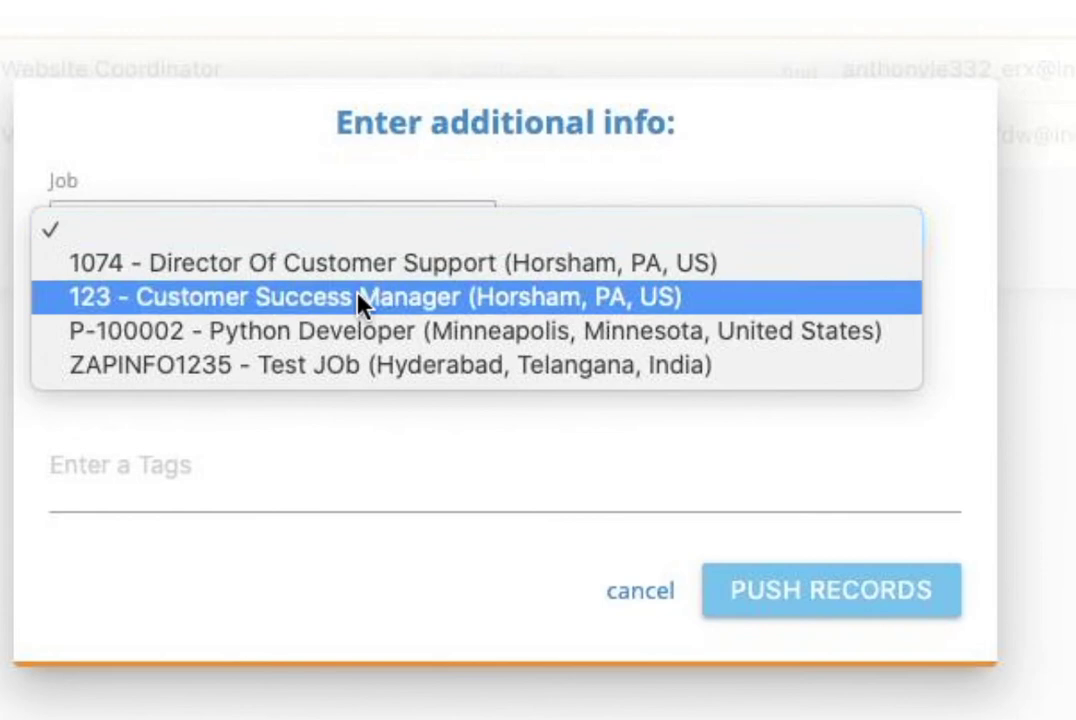
{"action": "left_click", "coordinate": [355, 333]}
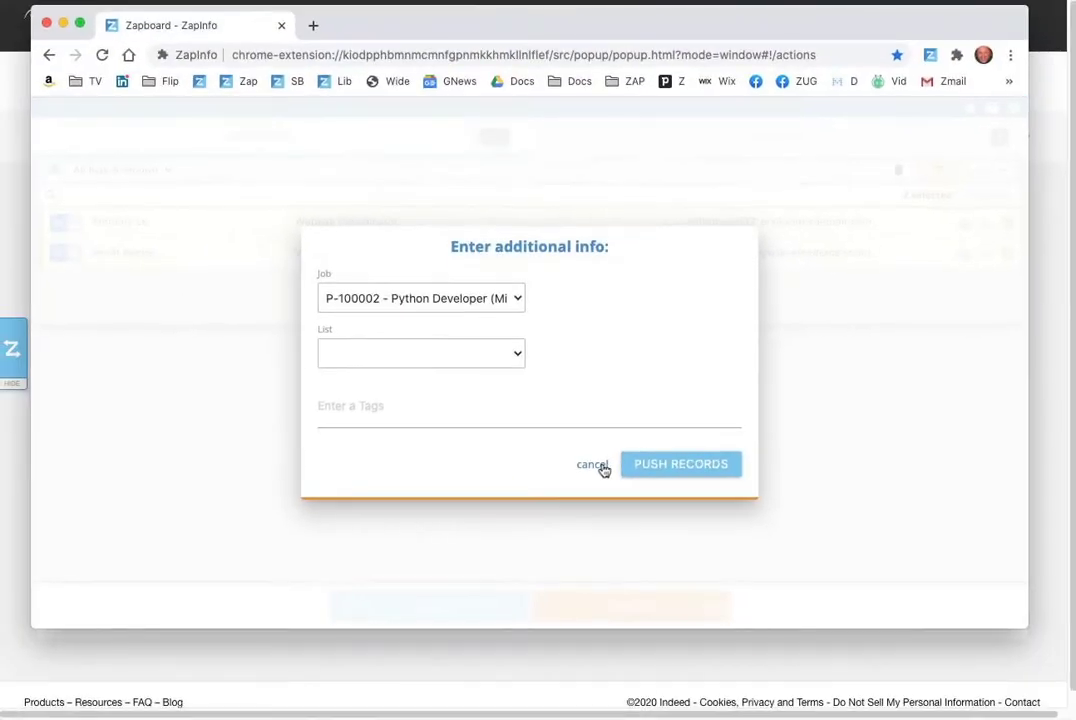
{"action": "left_click", "coordinate": [662, 598]}
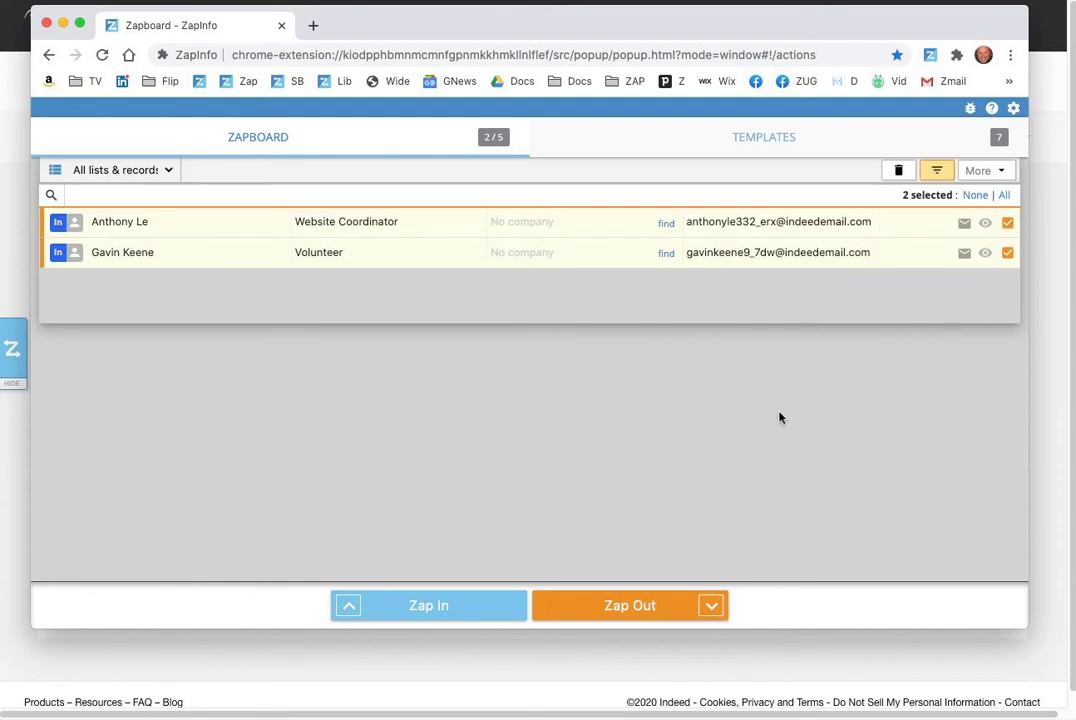
Go to smartrecruiters.com/app/people/ in a new tab and start adding a candidate
{"action": "left_click", "coordinate": [313, 25]}
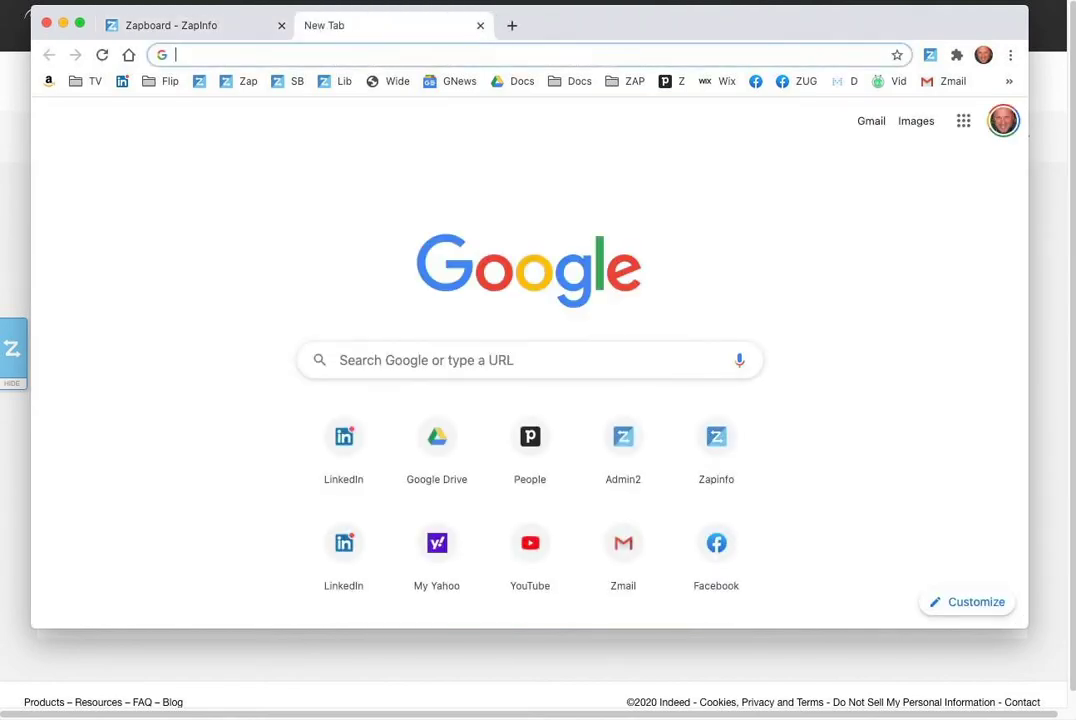
{"action": "type", "text": "smar"}
{"action": "key", "text": "Return"}
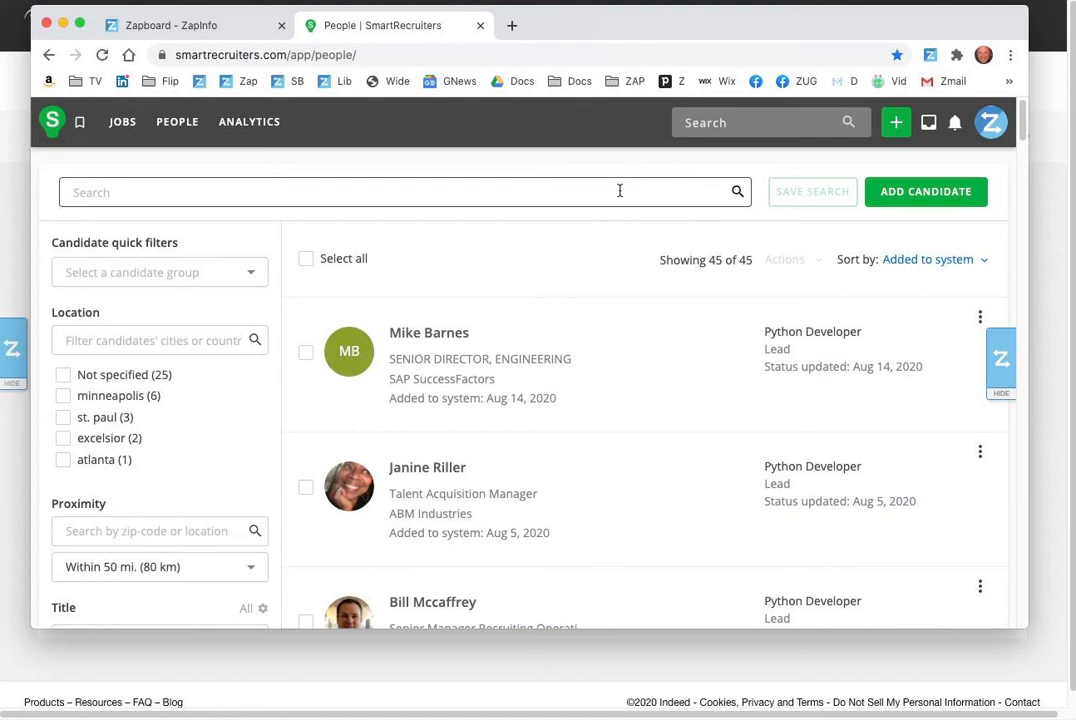
{"action": "left_click", "coordinate": [935, 200]}
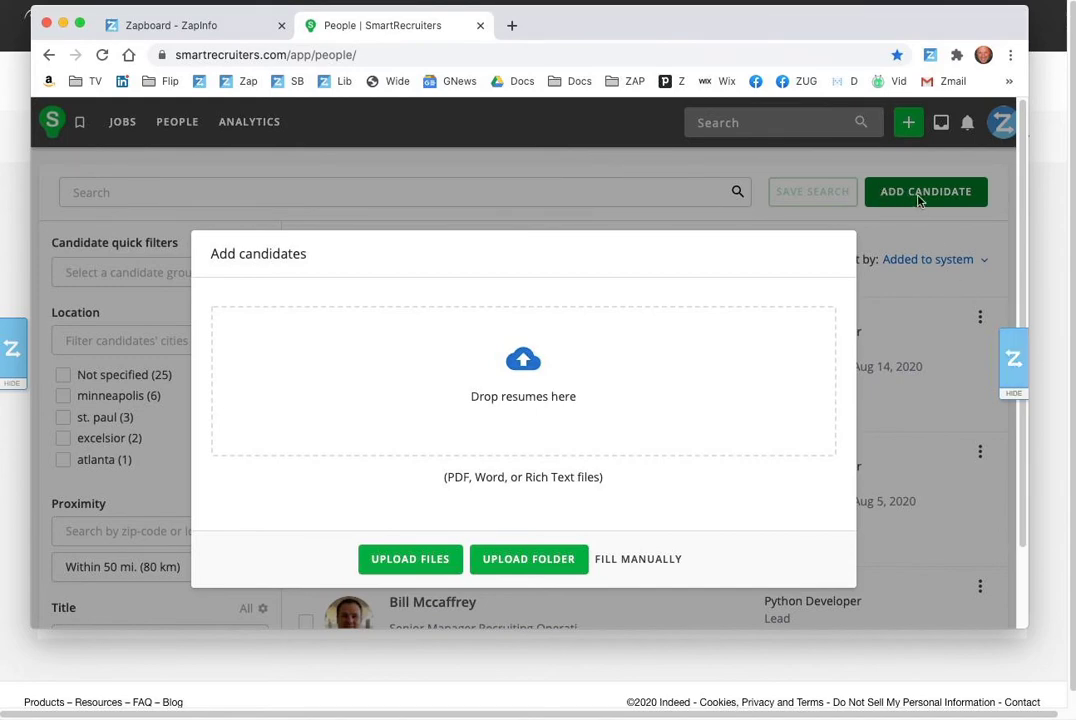
Zap the Website Coordinator record into the Add candidate form and check the filled fields
{"action": "left_click", "coordinate": [1013, 360]}
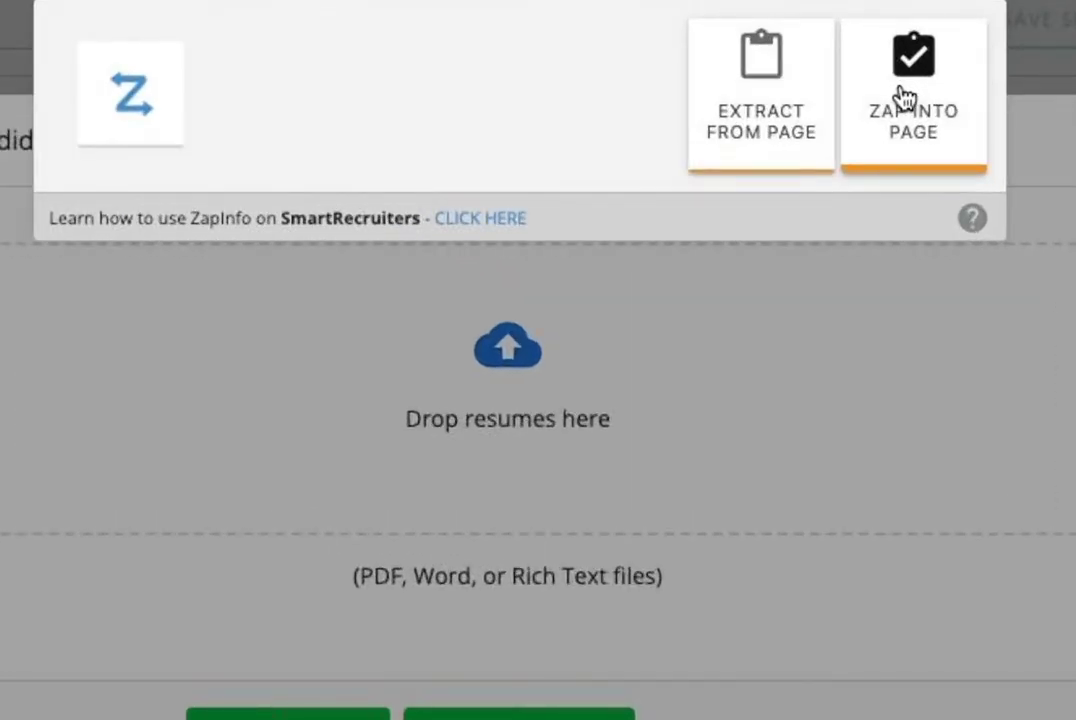
{"action": "left_click", "coordinate": [726, 238]}
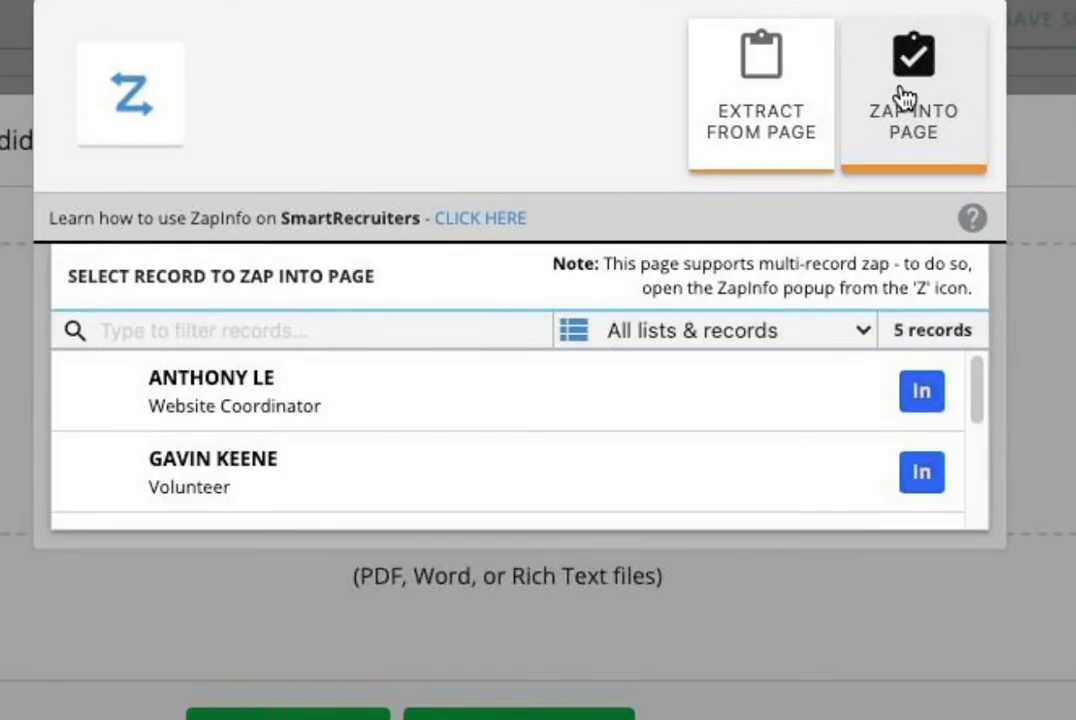
{"action": "left_click", "coordinate": [679, 406]}
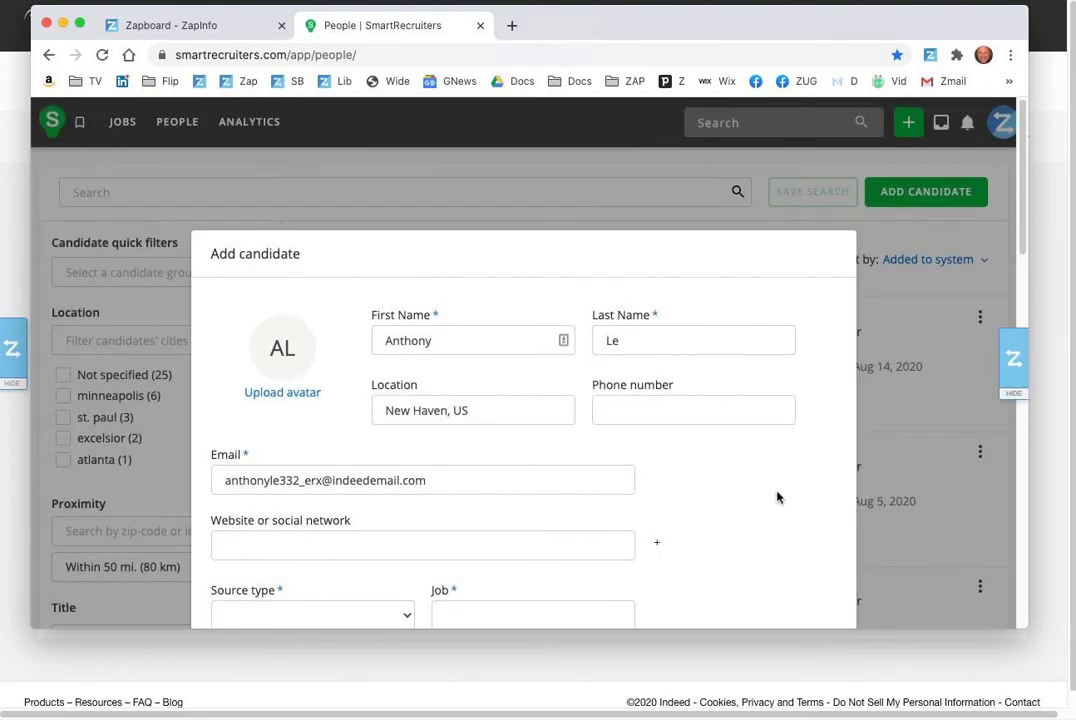
{"action": "scroll", "coordinate": [773, 491], "scroll_direction": "down", "scroll_amount": 5}
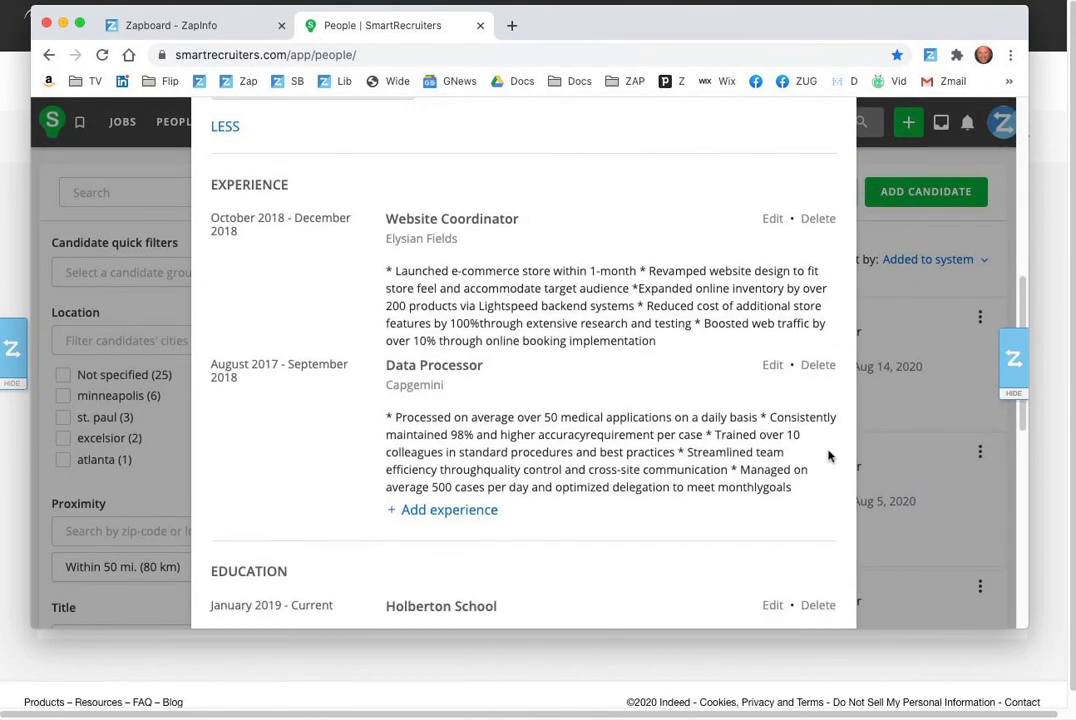
{"action": "scroll", "coordinate": [828, 456], "scroll_direction": "down", "scroll_amount": 10}
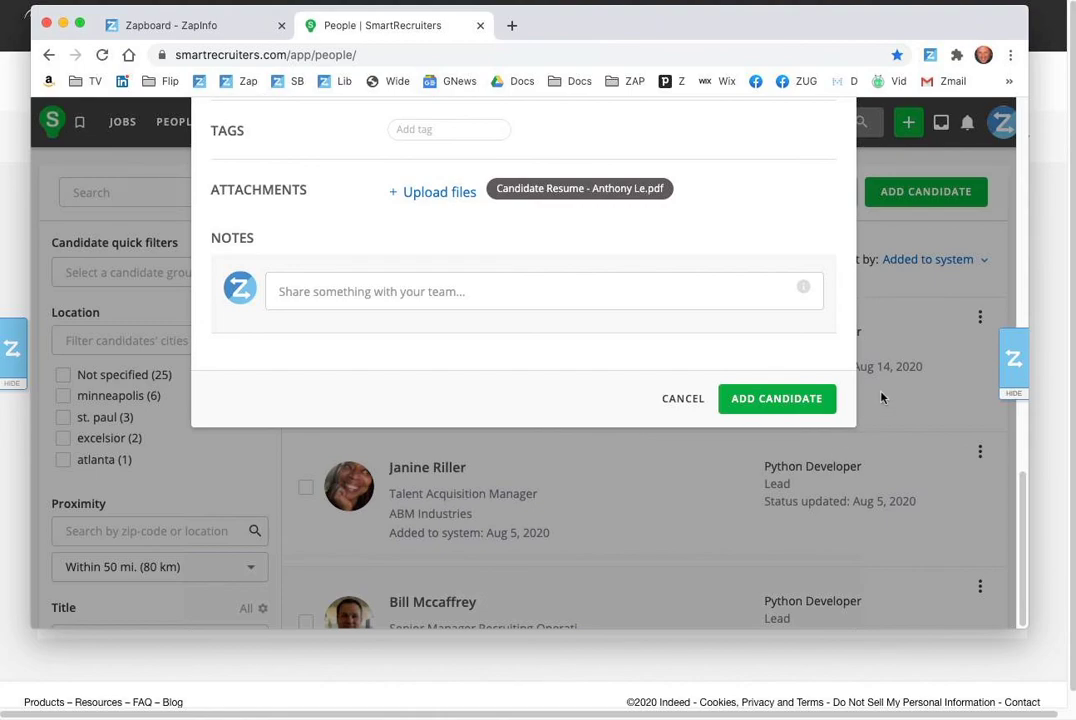
{"action": "scroll", "coordinate": [858, 386], "scroll_direction": "up", "scroll_amount": 15}
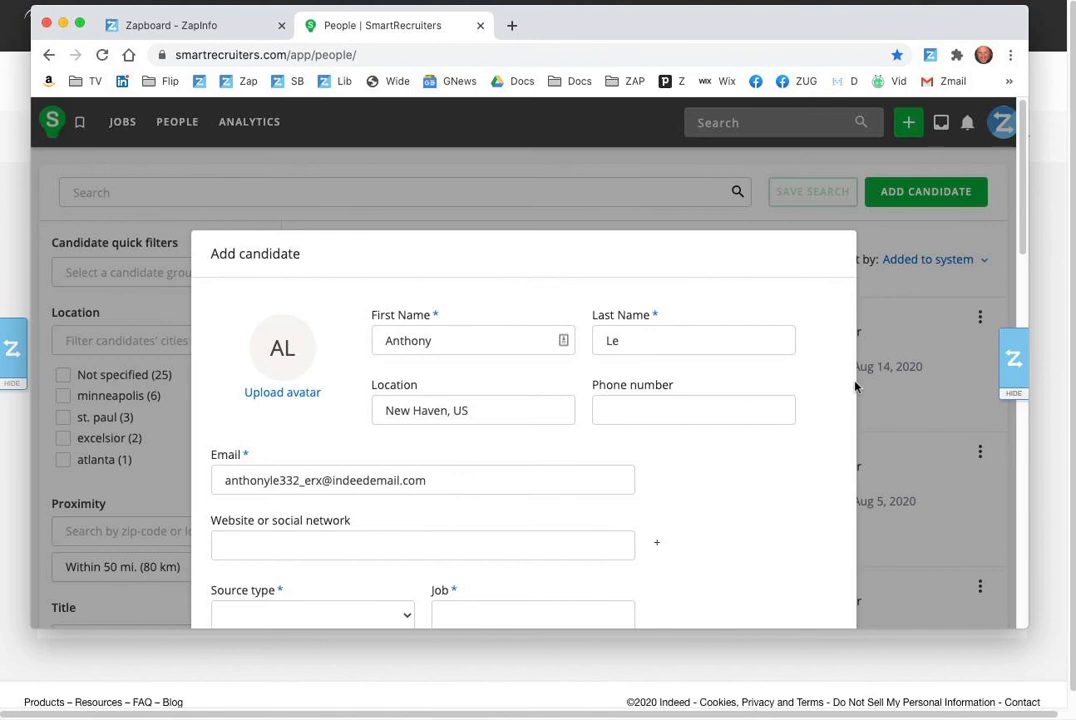
Close the SmartRecruiters tab and the Zapboard, returning to the Jr Software Developer candidates
{"action": "left_click", "coordinate": [481, 27]}
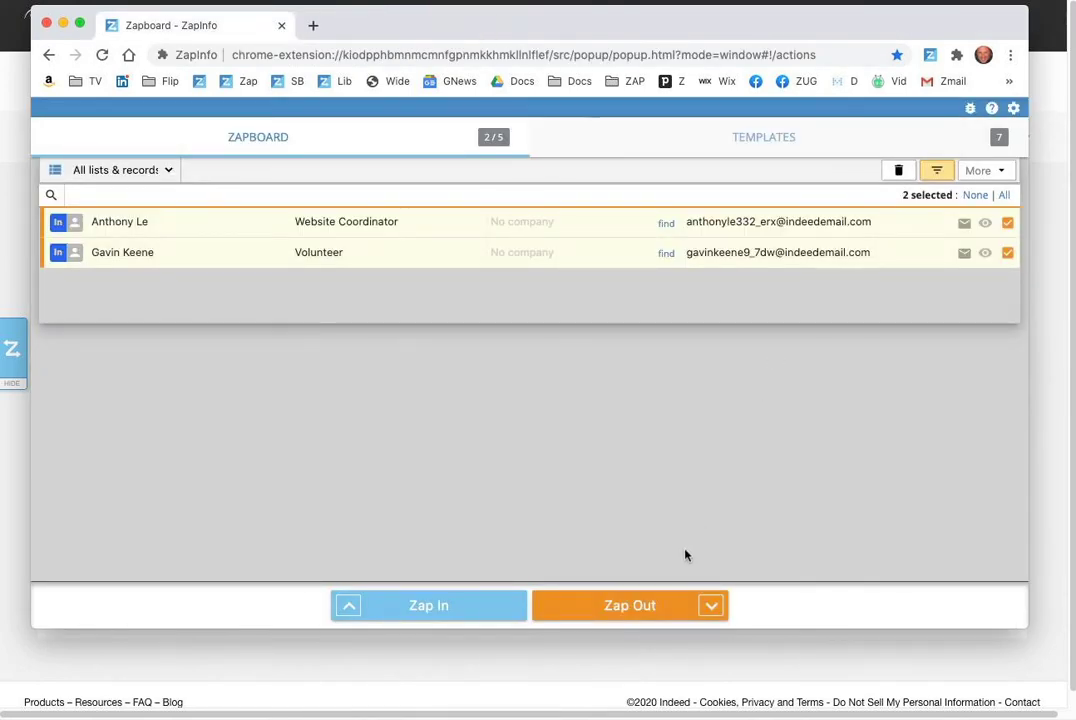
{"action": "left_click", "coordinate": [704, 614]}
{"action": "left_click", "coordinate": [281, 26]}
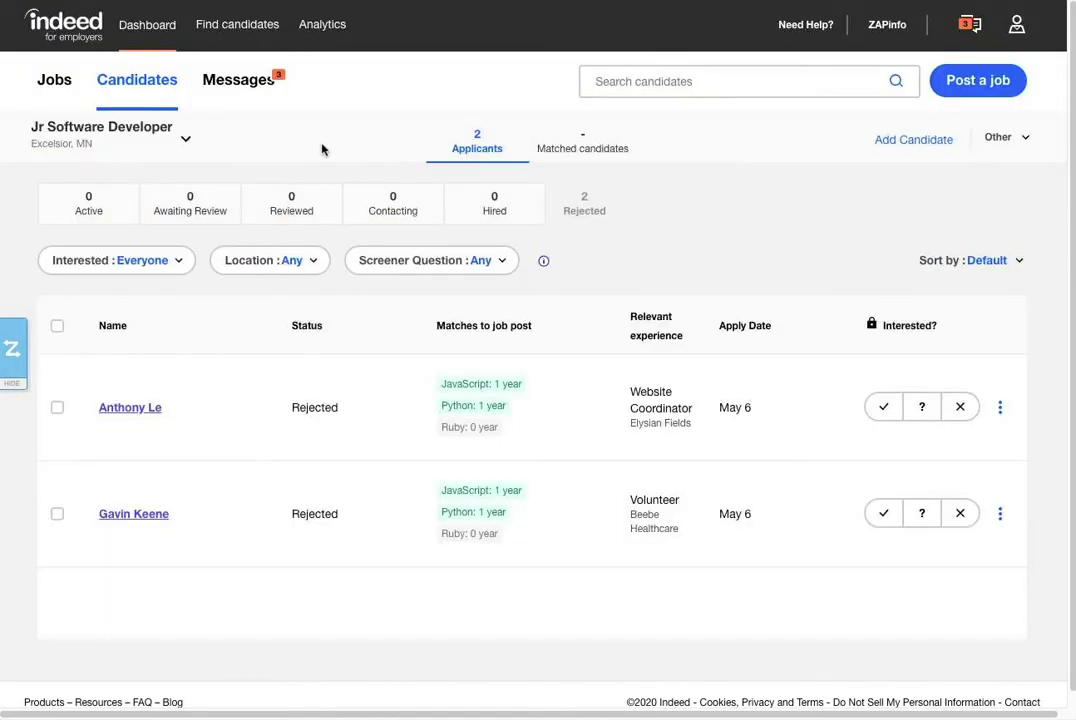